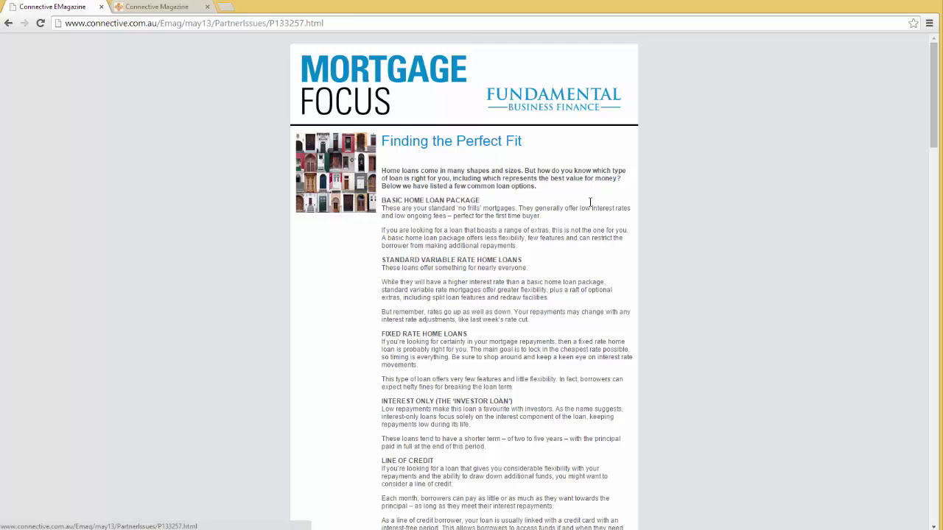
View the newsletter's page source, select its CSS lines, then switch to the Vehicle & Equipment templates wiki.
{"action": "right_click", "coordinate": [526, 190]}
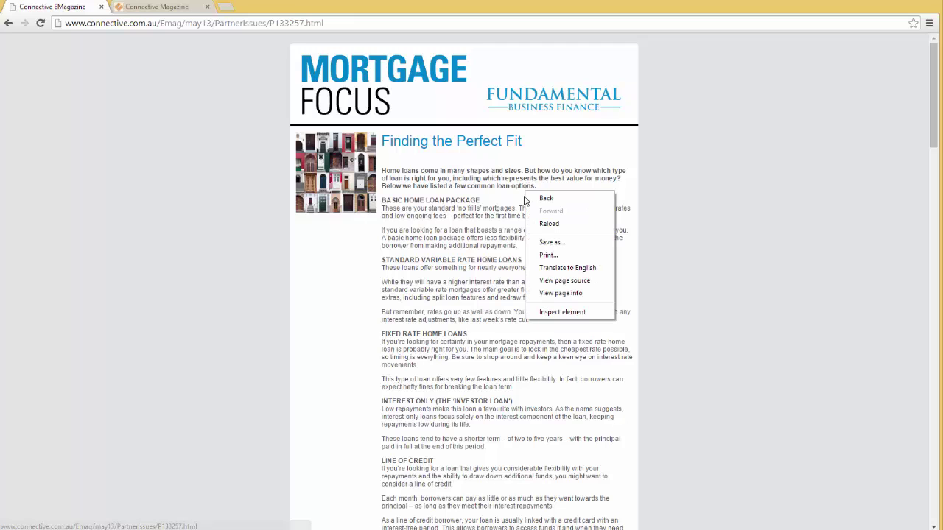
{"action": "left_click", "coordinate": [570, 283]}
{"action": "left_click_drag", "start_coordinate": [128, 96], "coordinate": [263, 285]}
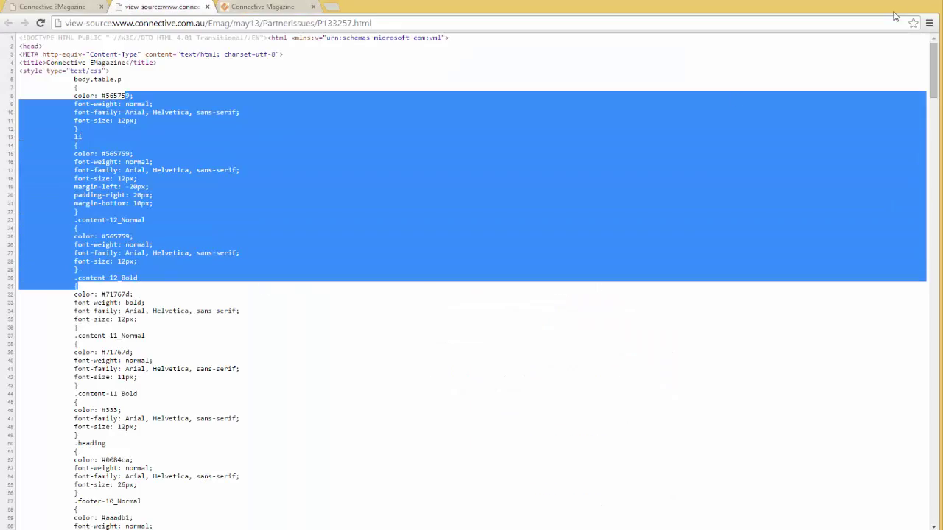
{"action": "left_click_drag", "start_coordinate": [932, 61], "coordinate": [905, 63]}
{"action": "left_click", "coordinate": [331, 231]}
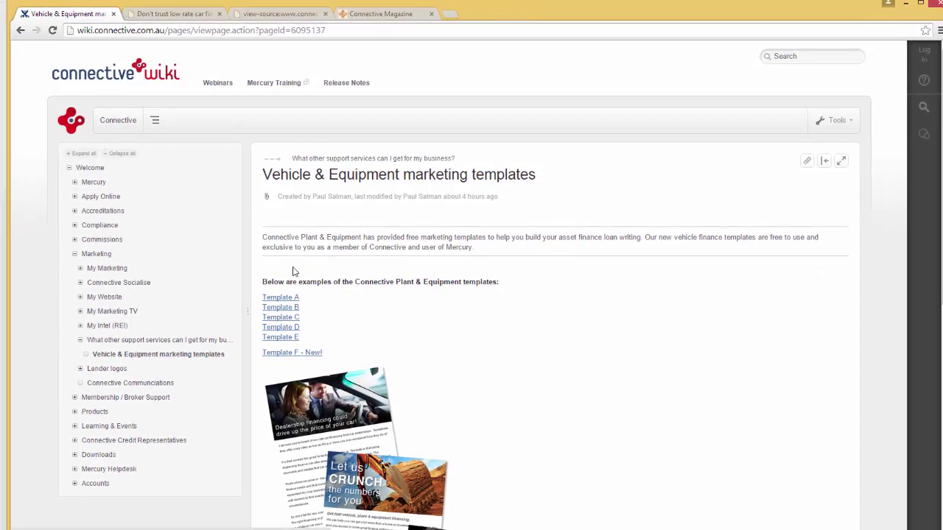
Follow the wiki's Template C link to the 'Save more at the end of year car sales' email.
{"action": "left_click", "coordinate": [285, 322]}
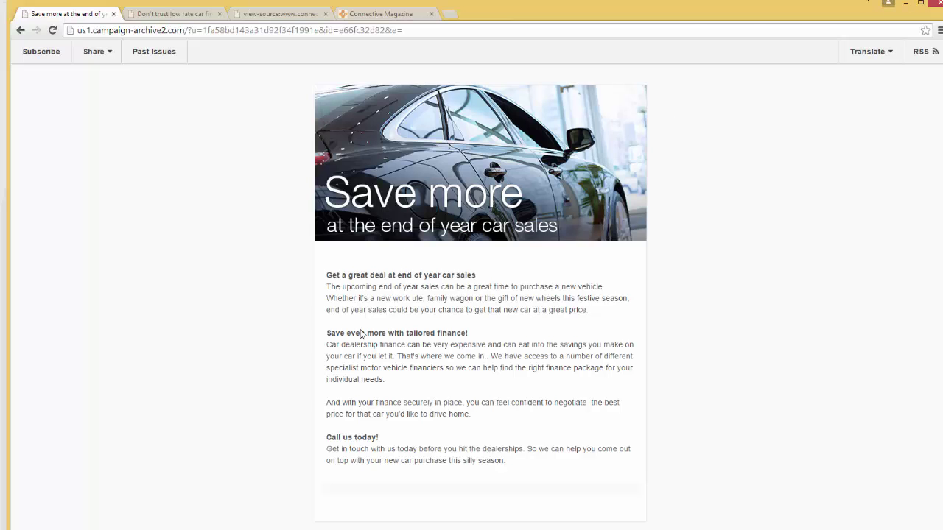
Minimise Chrome and open the MASTER car loans template from Mercury's Documents > Marketing folder.
{"action": "left_click", "coordinate": [904, 3]}
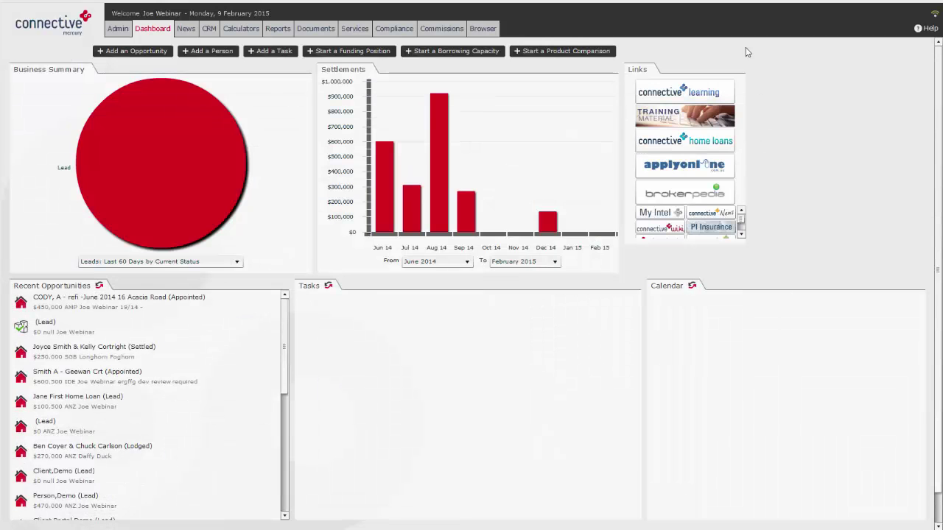
{"action": "left_click", "coordinate": [315, 28]}
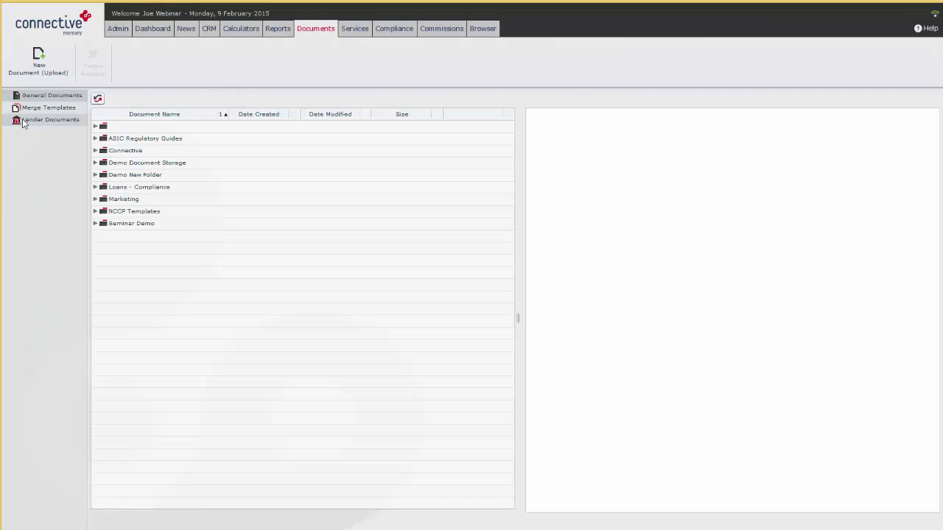
{"action": "left_click", "coordinate": [101, 200]}
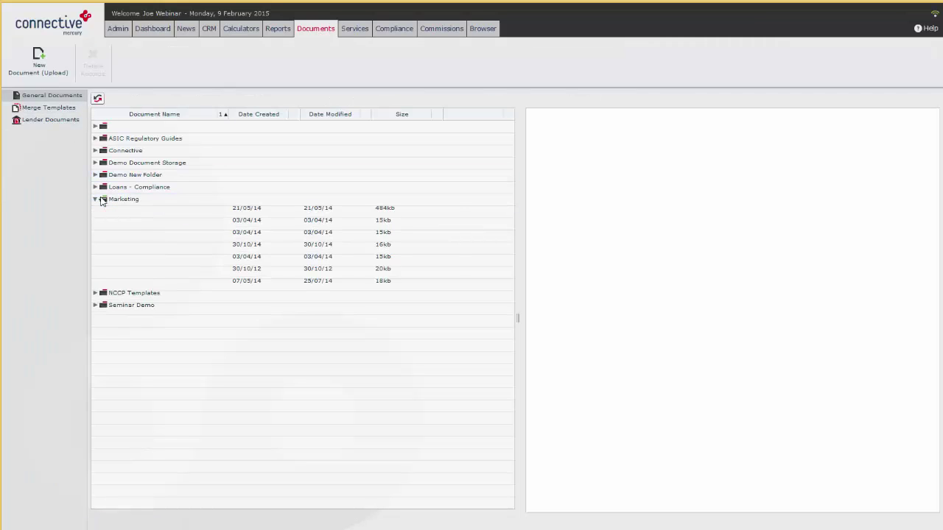
{"action": "left_click", "coordinate": [159, 265]}
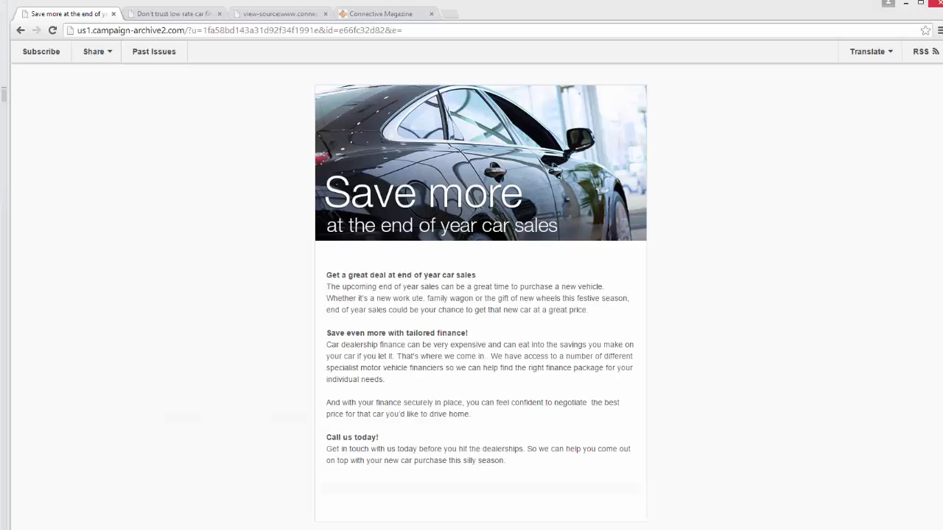
Enable editing on the car-loans template in Word and select all of its HTML code.
{"action": "left_click", "coordinate": [560, 67]}
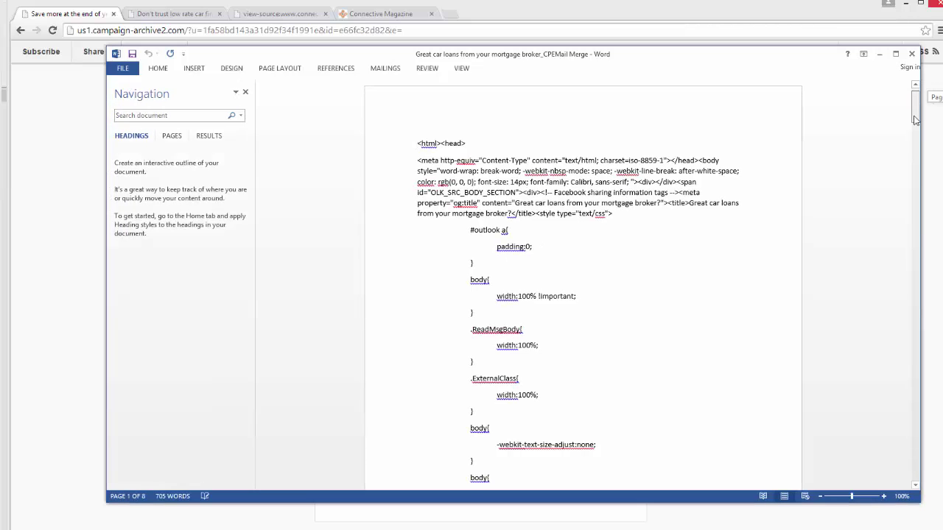
{"action": "mouse_move", "coordinate": [914, 119]}
{"action": "left_mouse_down"}
{"action": "mouse_move", "coordinate": [911, 169]}
{"action": "mouse_move", "coordinate": [914, 110]}
{"action": "left_mouse_up"}
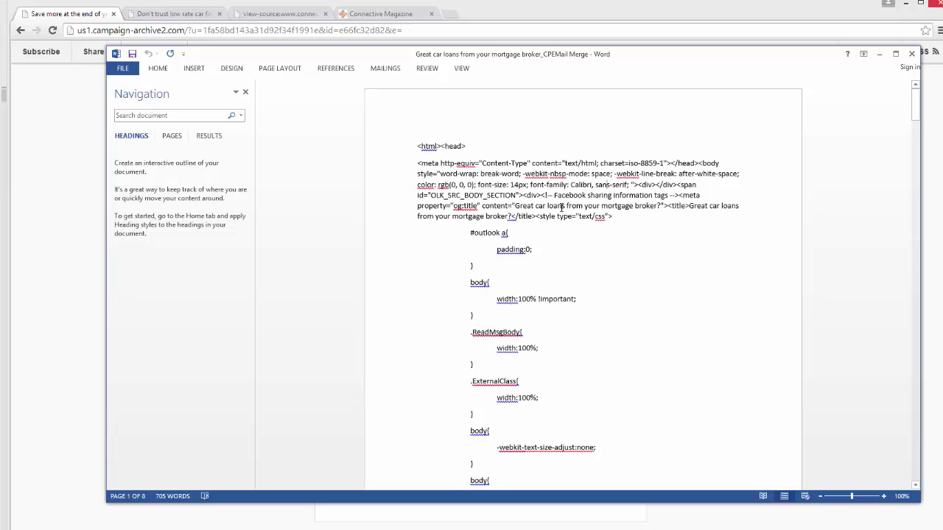
{"action": "key", "text": "ctrl+a"}
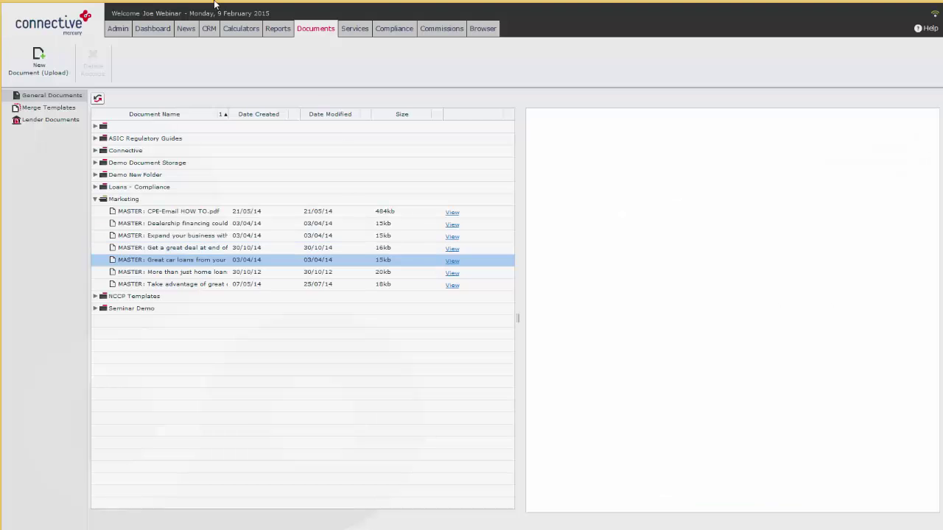
List all CRM people filtered to the High Value Clients category.
{"action": "left_click", "coordinate": [210, 30]}
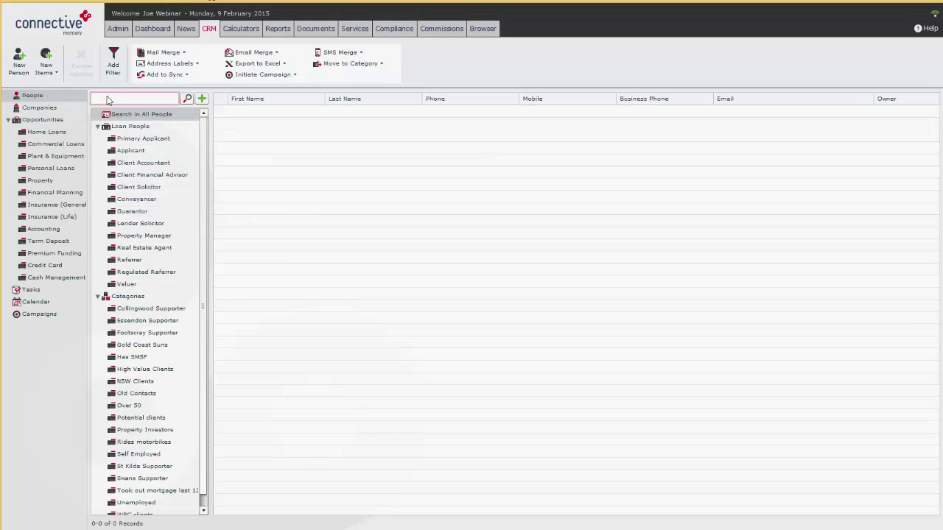
{"action": "left_click", "coordinate": [180, 98]}
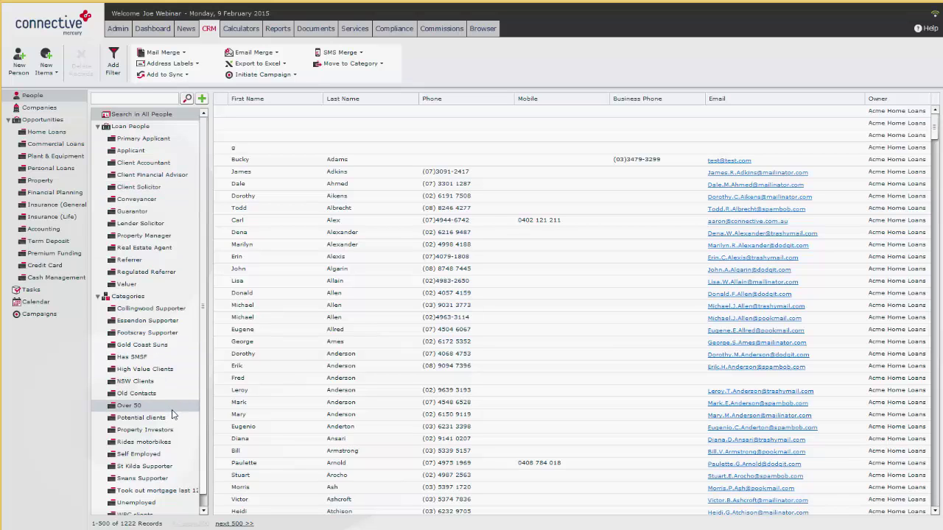
{"action": "left_click", "coordinate": [156, 370]}
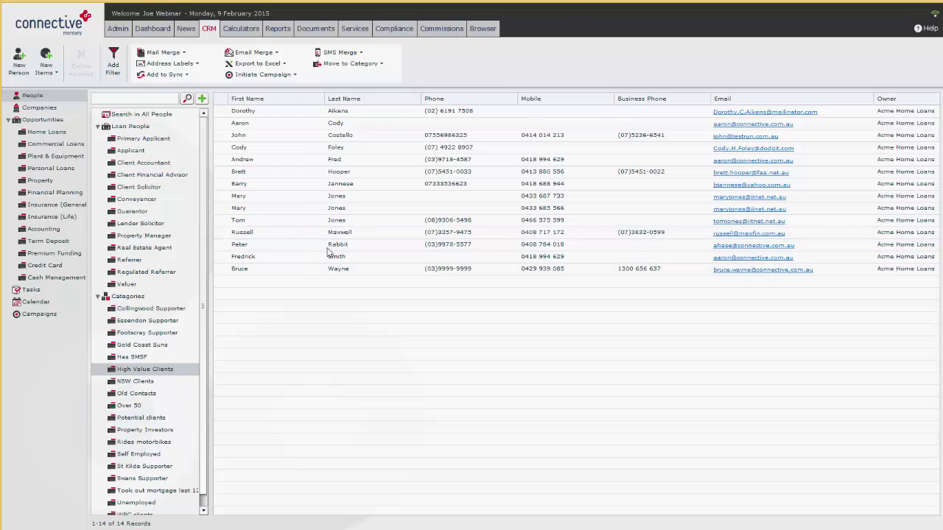
Select the second through sixth client rows and bring up the Email Merge choices.
{"action": "left_click", "coordinate": [339, 123]}
{"action": "left_click", "coordinate": [353, 173], "text": "shift"}
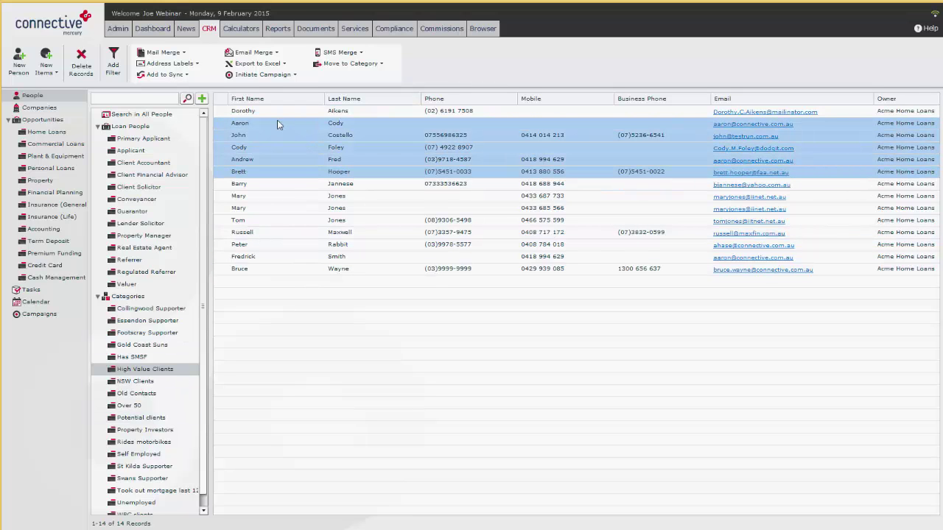
{"action": "left_click", "coordinate": [253, 52]}
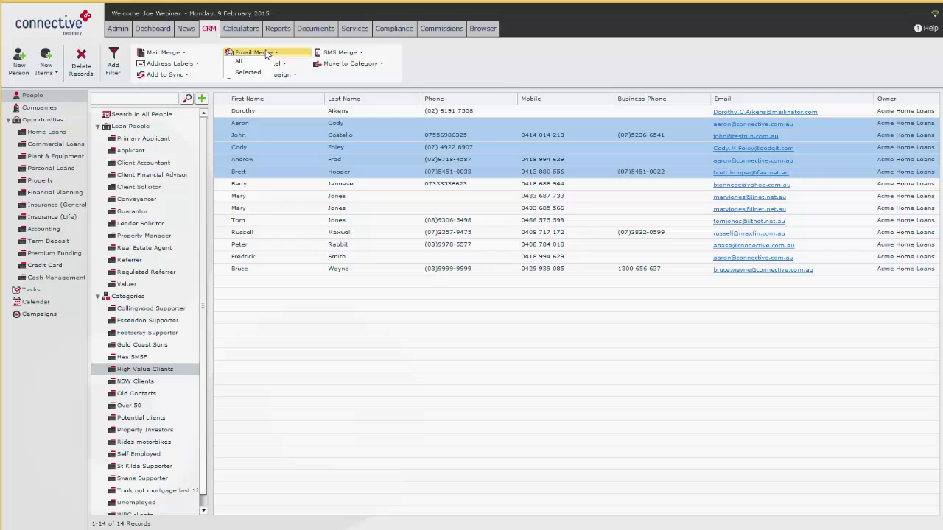
Start an Email Merge to Selected clients, switch content to Rich Text (advanced), and open the HTML editor.
{"action": "left_click", "coordinate": [248, 72]}
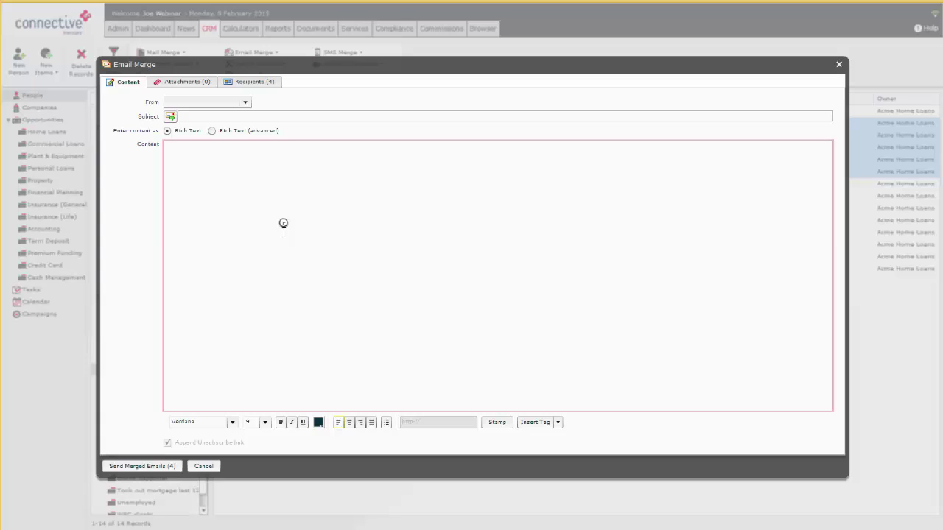
{"action": "left_click", "coordinate": [212, 132]}
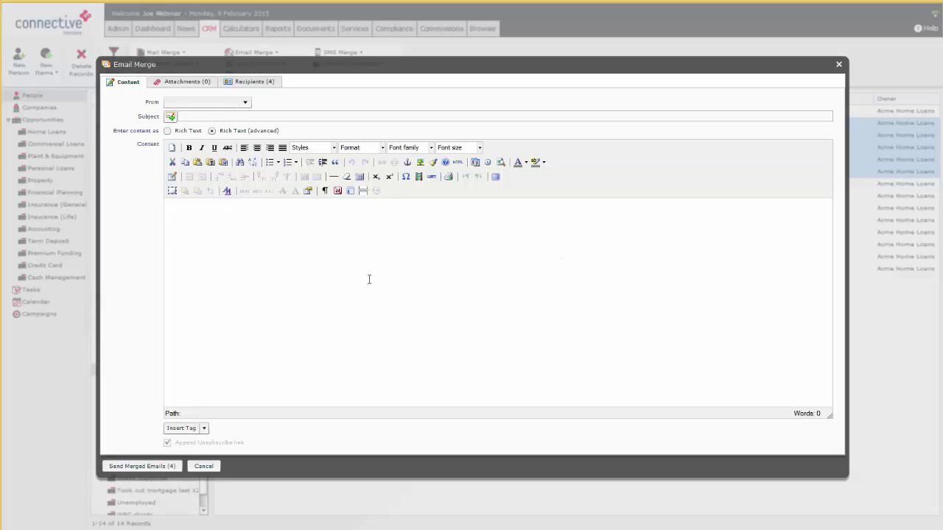
{"action": "left_click", "coordinate": [458, 163]}
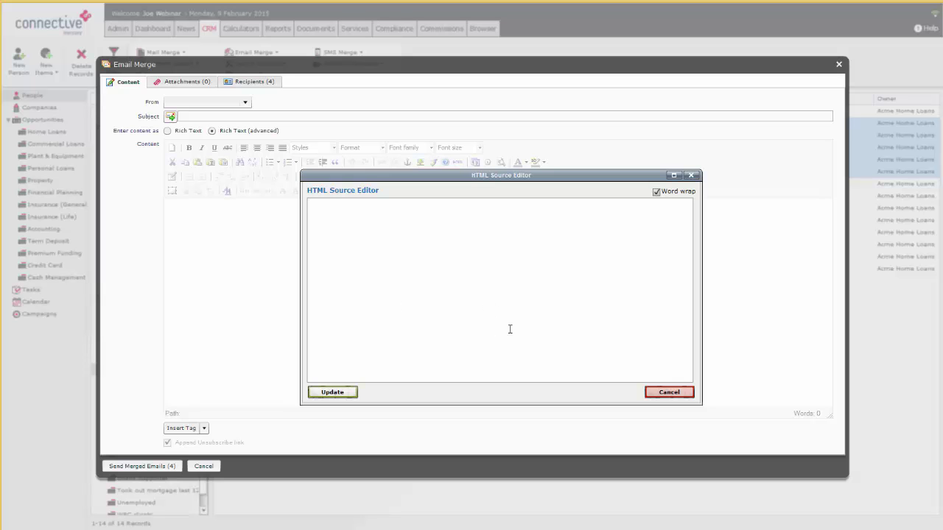
Paste and apply the car-loans HTML in the source editor, then set the subject to 'Demo Test'.
{"action": "key", "text": "ctrl+v"}
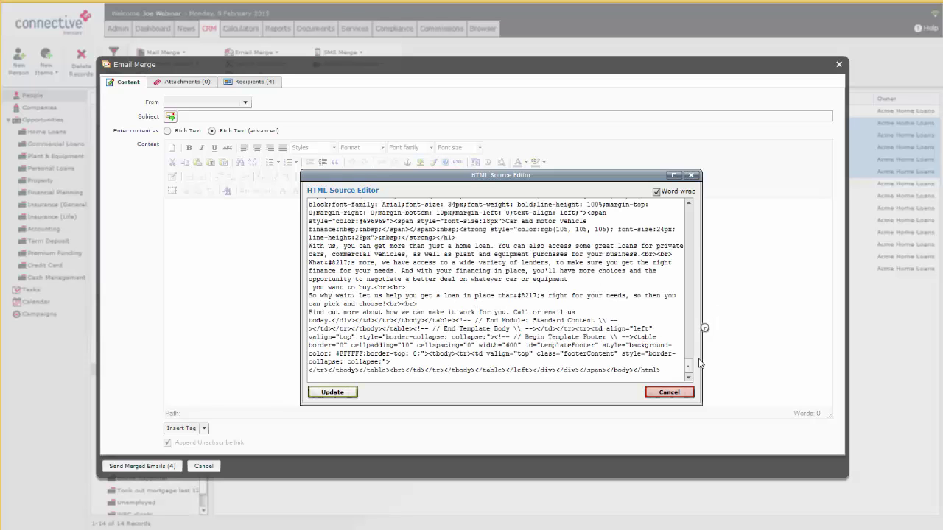
{"action": "left_click", "coordinate": [332, 392]}
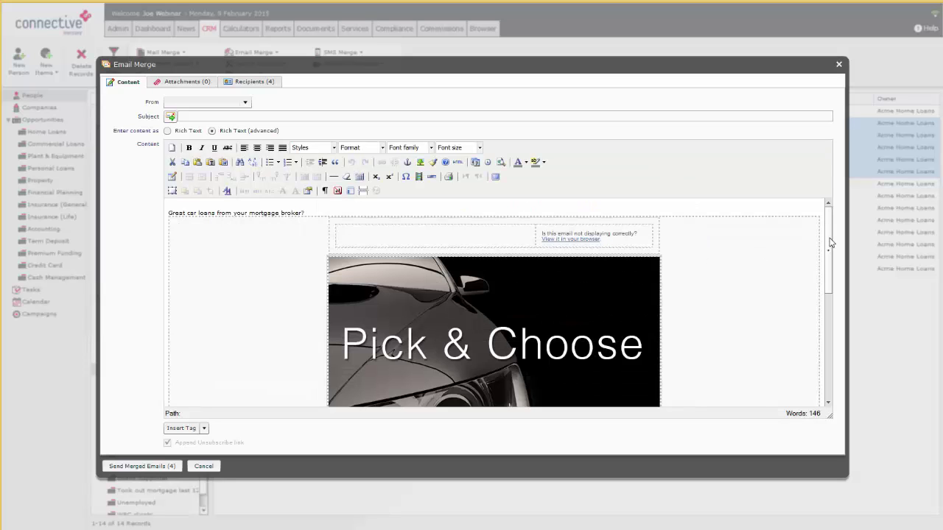
{"action": "mouse_move", "coordinate": [828, 237]}
{"action": "left_mouse_down"}
{"action": "mouse_move", "coordinate": [827, 351]}
{"action": "mouse_move", "coordinate": [825, 229]}
{"action": "left_mouse_up"}
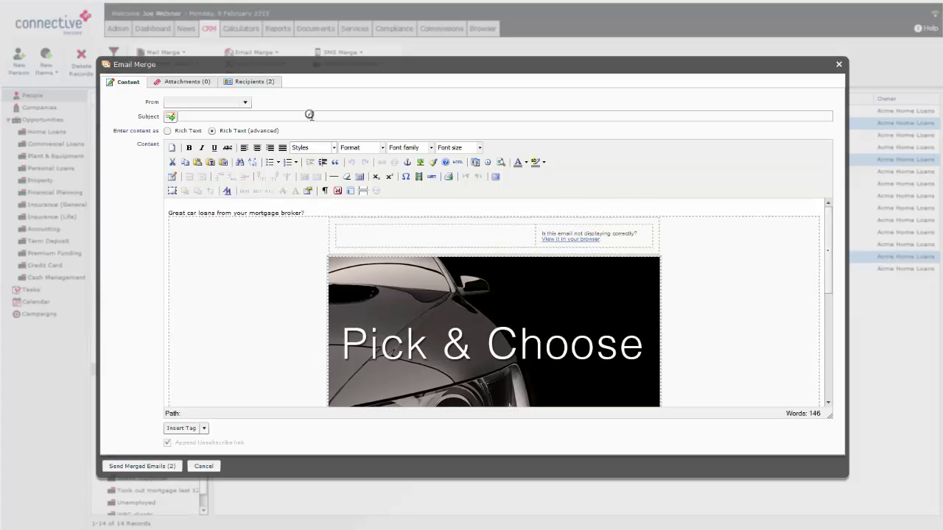
{"action": "left_click", "coordinate": [310, 115]}
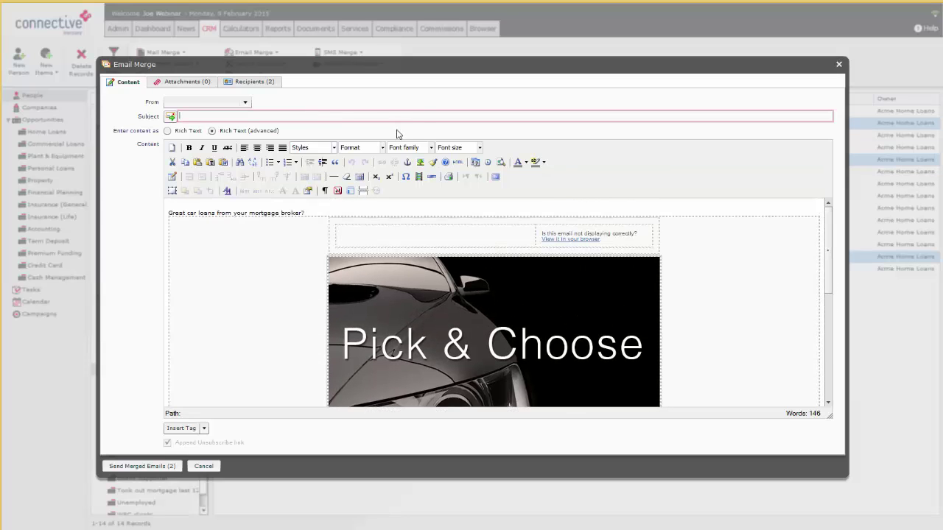
{"action": "type", "text": "Demo Test"}
Review the two recipients, selecting and deselecting one, then check the empty Attachments (0) list.
{"action": "left_click", "coordinate": [249, 84]}
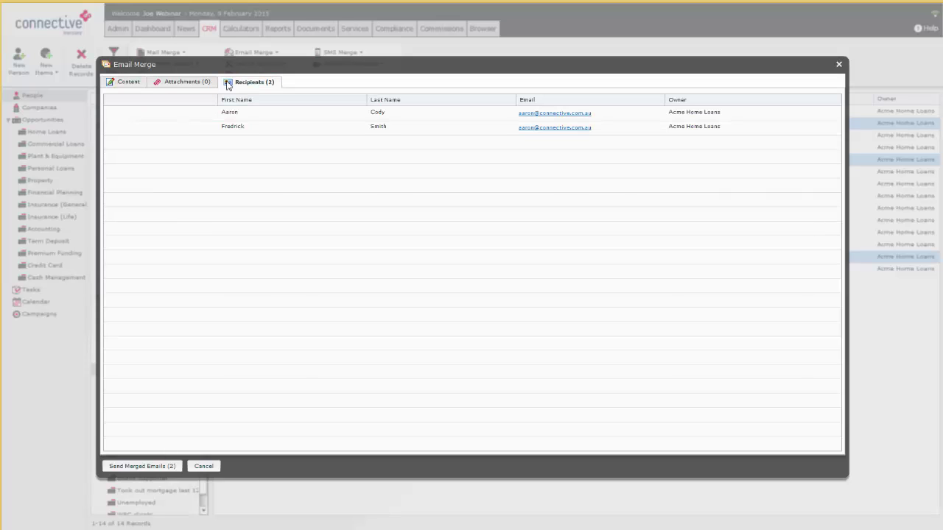
{"action": "left_click", "coordinate": [349, 126]}
{"action": "left_click", "coordinate": [374, 139]}
{"action": "left_click", "coordinate": [179, 82]}
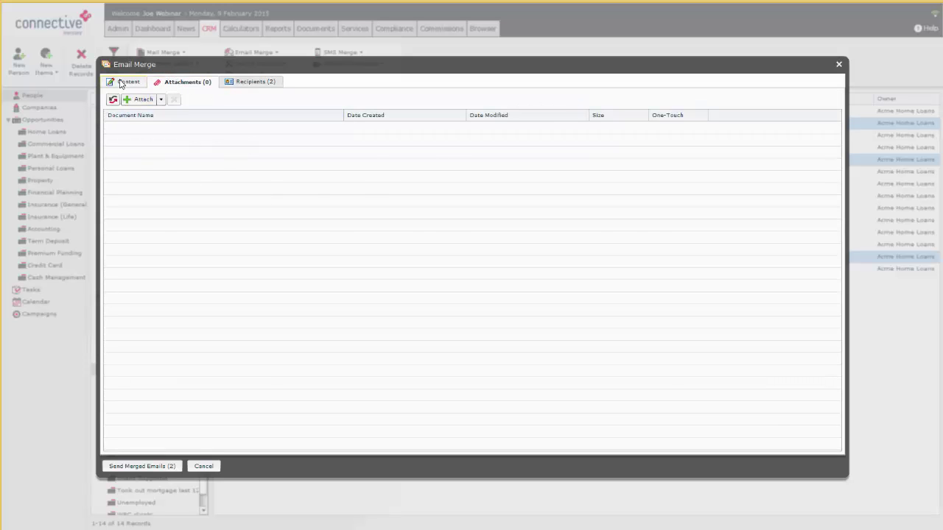
Return to Content and send the 'Demo Test' merged emails to both recipients, confirming with Yes.
{"action": "left_click", "coordinate": [122, 82]}
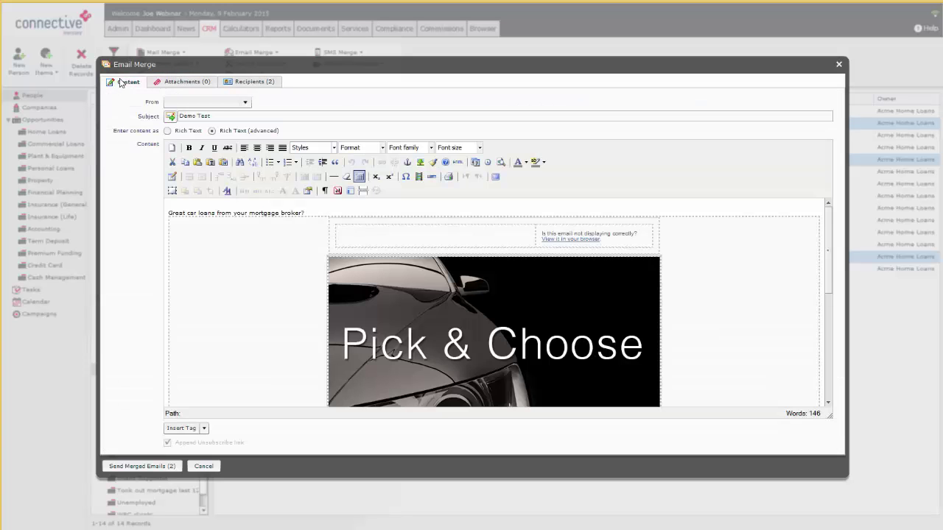
{"action": "left_click", "coordinate": [143, 467]}
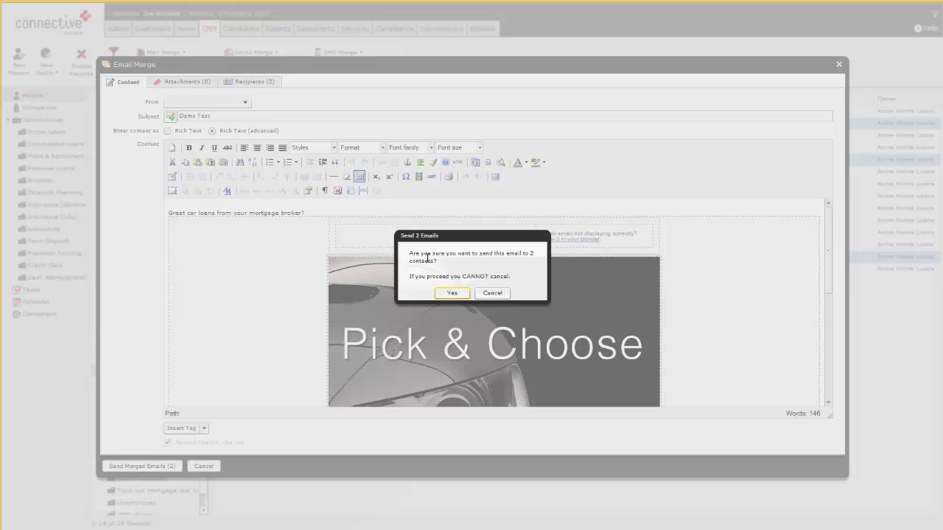
{"action": "left_click", "coordinate": [447, 293]}
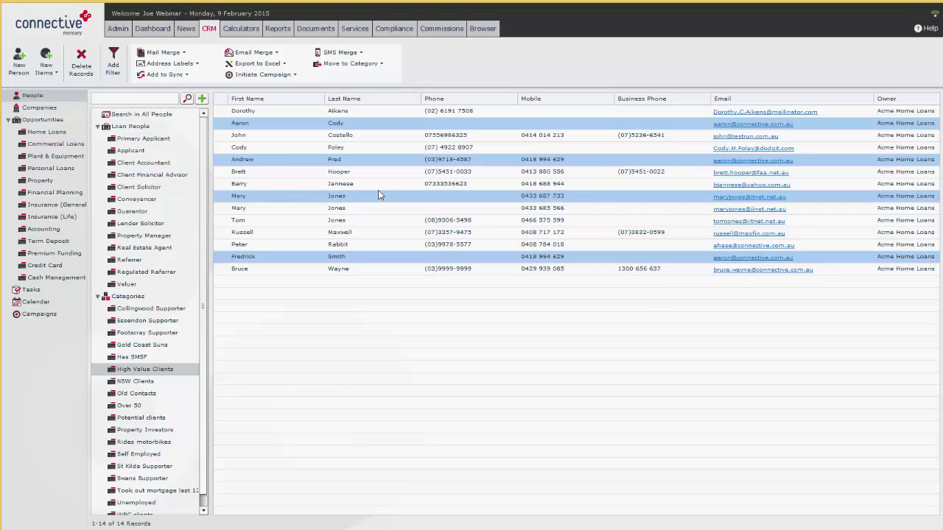
Open Reports and inspect the Email Batches rows, including the HelloWorld batch.
{"action": "left_click", "coordinate": [278, 29]}
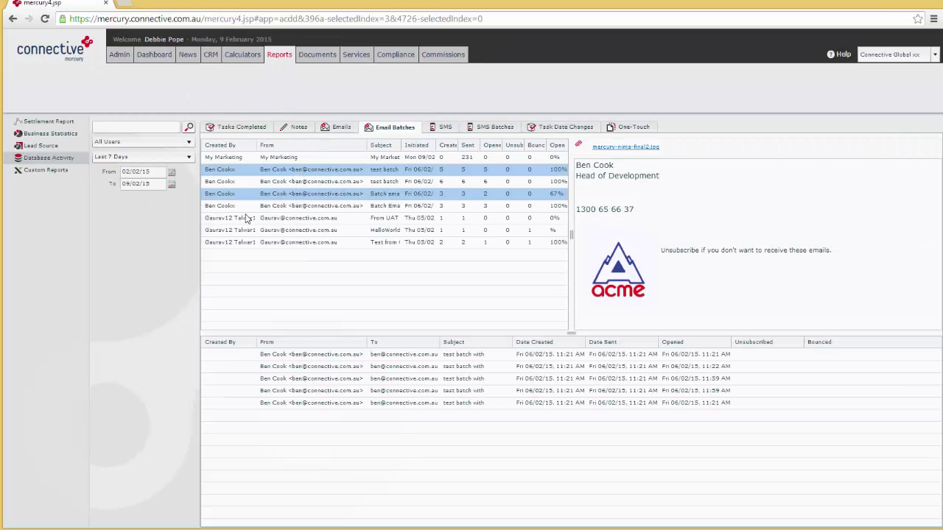
{"action": "left_click", "coordinate": [271, 184], "text": "ctrl"}
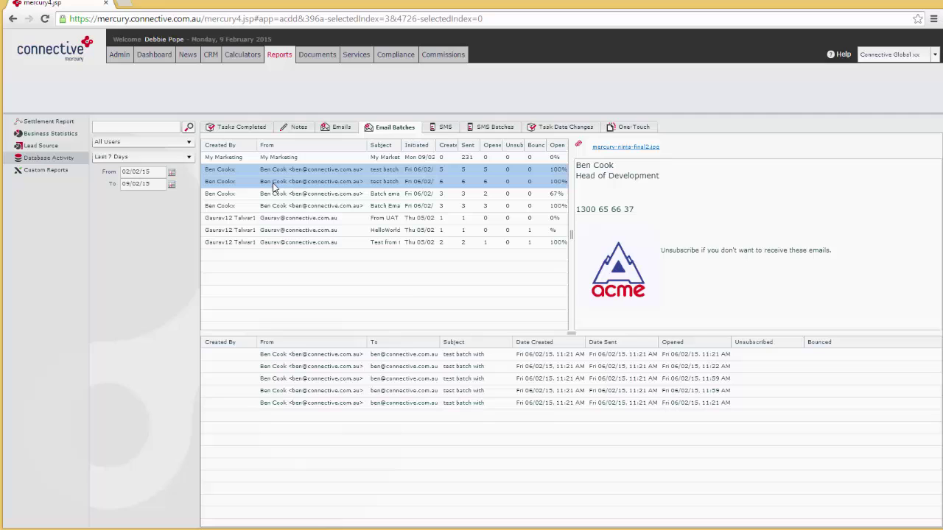
{"action": "left_click", "coordinate": [274, 183], "text": "ctrl"}
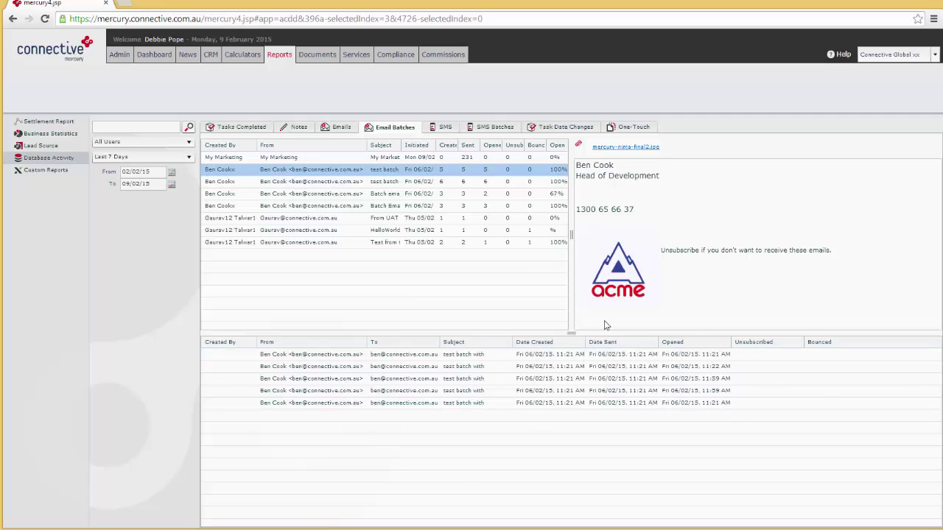
{"action": "left_click", "coordinate": [495, 230], "text": "ctrl"}
Highlight the page's full web address in the address bar.
{"action": "left_click", "coordinate": [366, 20]}
{"action": "key", "text": "End"}
{"action": "left_click_drag", "start_coordinate": [484, 18], "coordinate": [70, 18]}
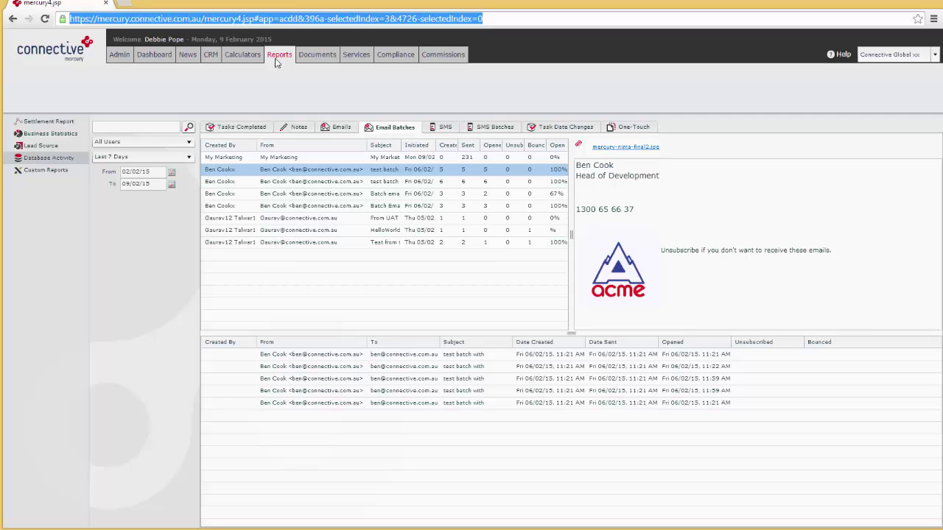
List all CRM people records and select a range of nine contacts.
{"action": "left_click", "coordinate": [211, 57]}
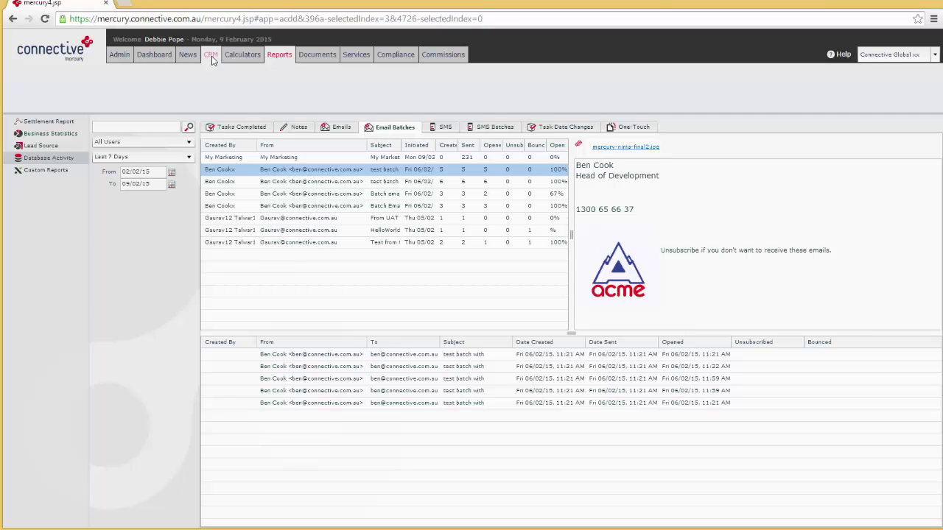
{"action": "left_click", "coordinate": [189, 125]}
{"action": "left_click", "coordinate": [465, 202]}
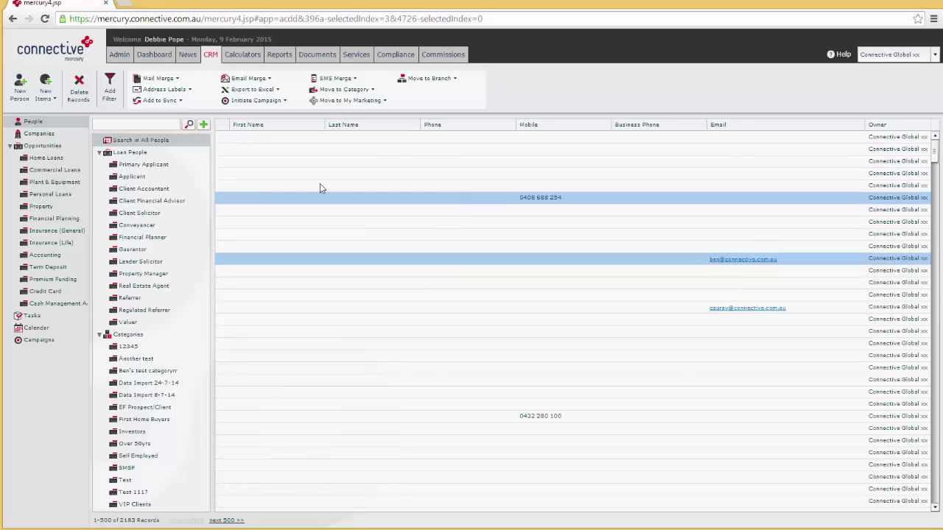
{"action": "left_click", "coordinate": [420, 297], "text": "shift"}
Start an Email Merge for the selected people with Raw HTML content, ready for pasting.
{"action": "left_click", "coordinate": [253, 79]}
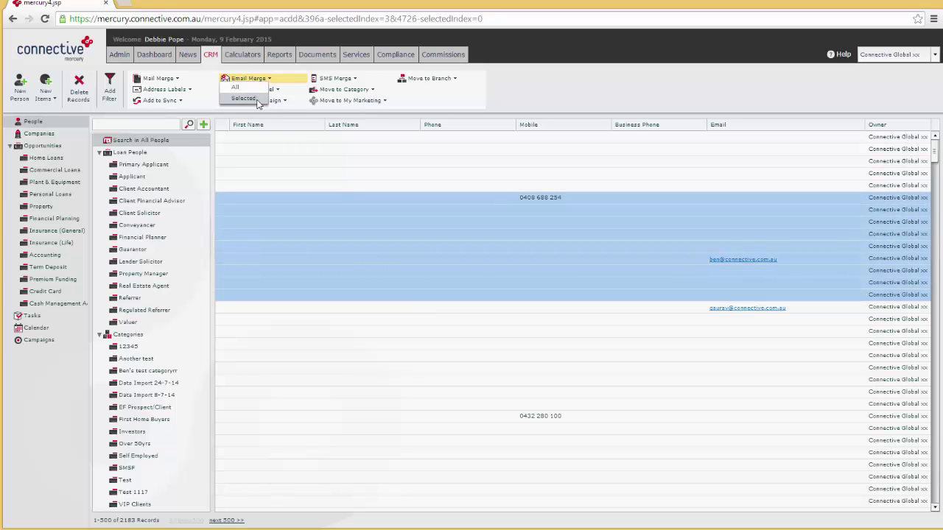
{"action": "left_click", "coordinate": [251, 97]}
{"action": "left_click", "coordinate": [237, 155]}
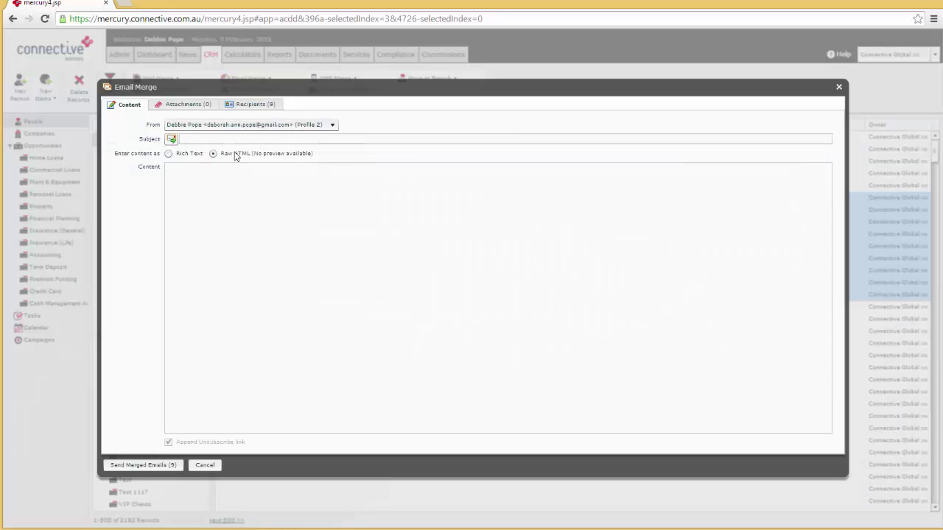
{"action": "left_click", "coordinate": [339, 245]}
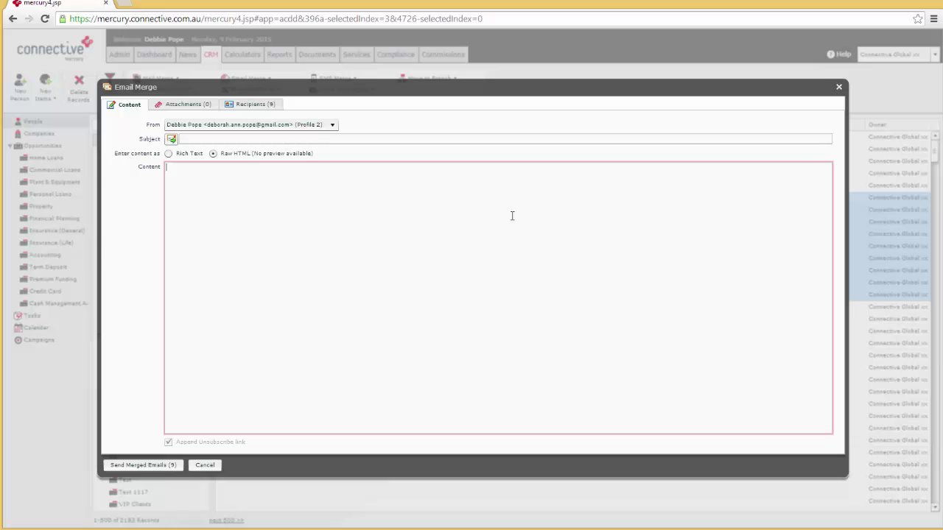
{"action": "left_click", "coordinate": [253, 51]}
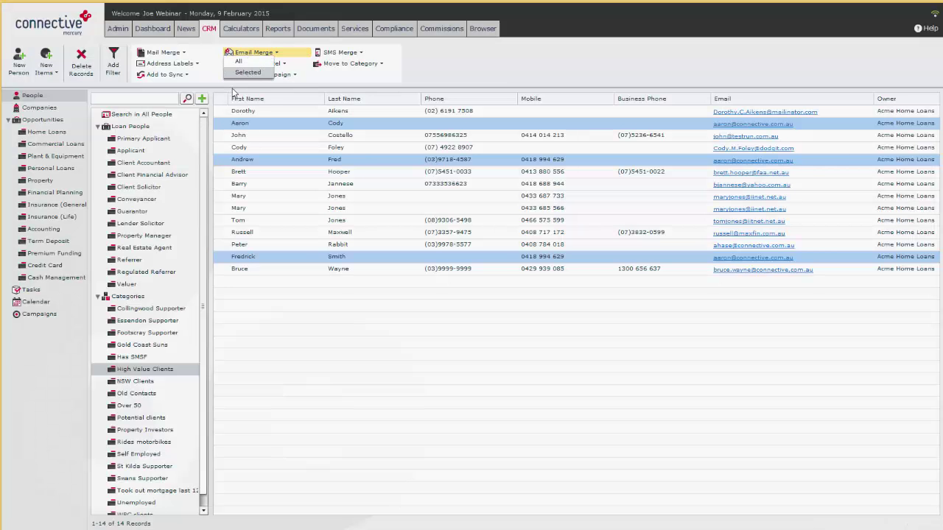
{"action": "left_click", "coordinate": [235, 93]}
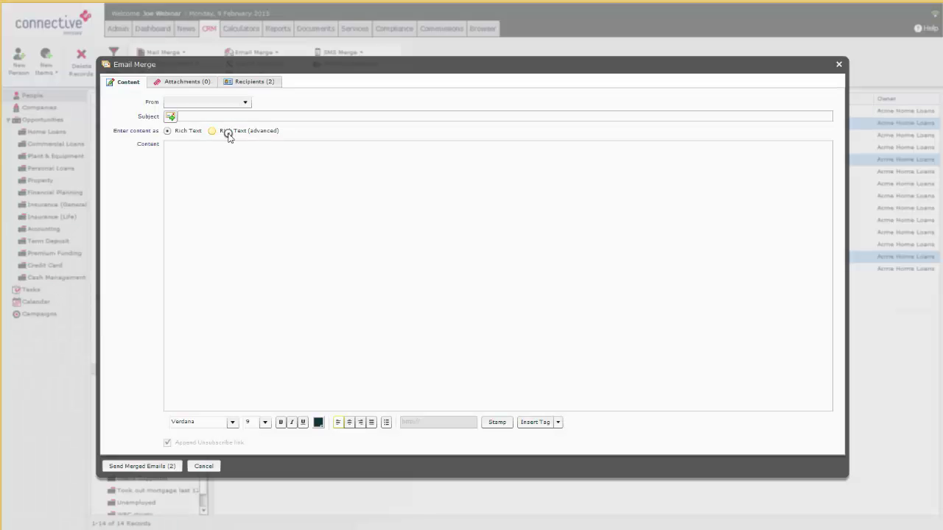
{"action": "left_click", "coordinate": [223, 130]}
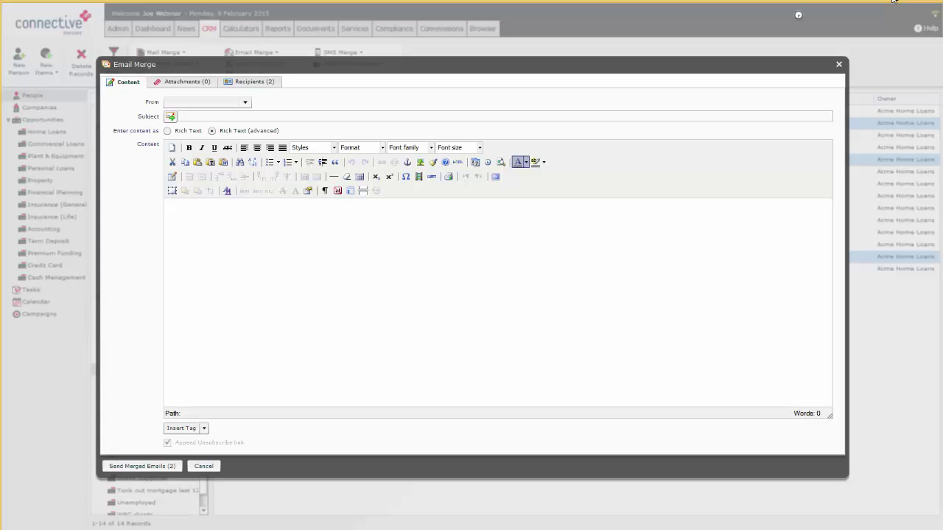
{"action": "left_click", "coordinate": [839, 64]}
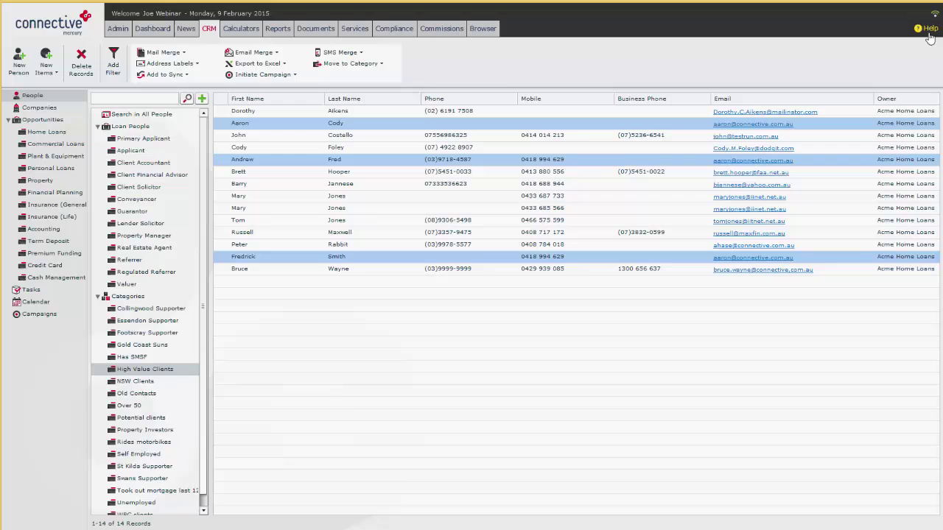